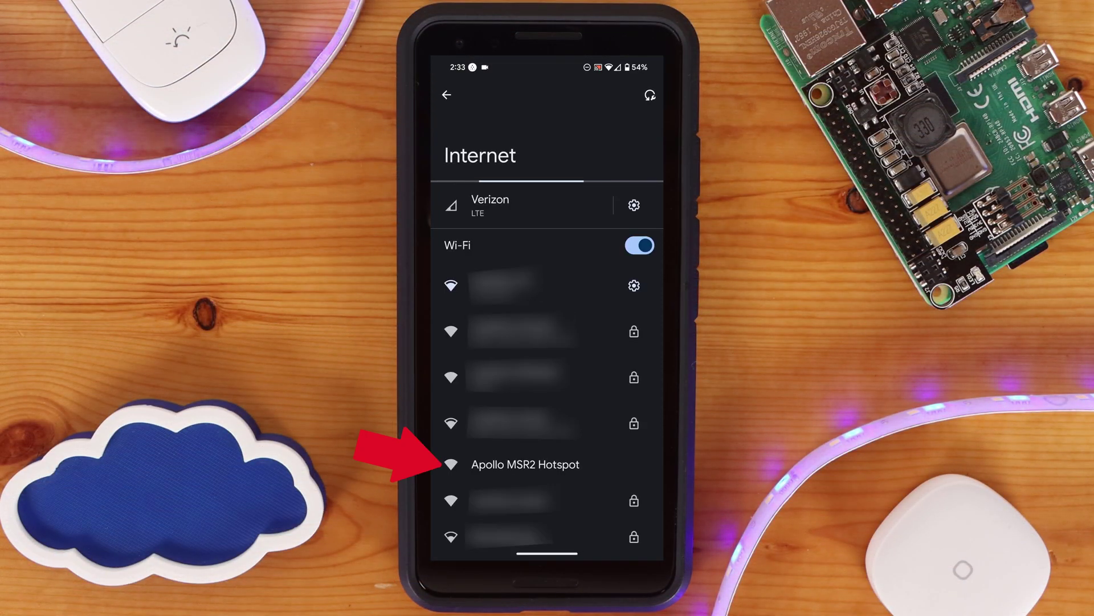
- Join the Apollo MSR2 Hotspot network in Settings > Internet
{"action": "left_click", "coordinate": [525, 464]}
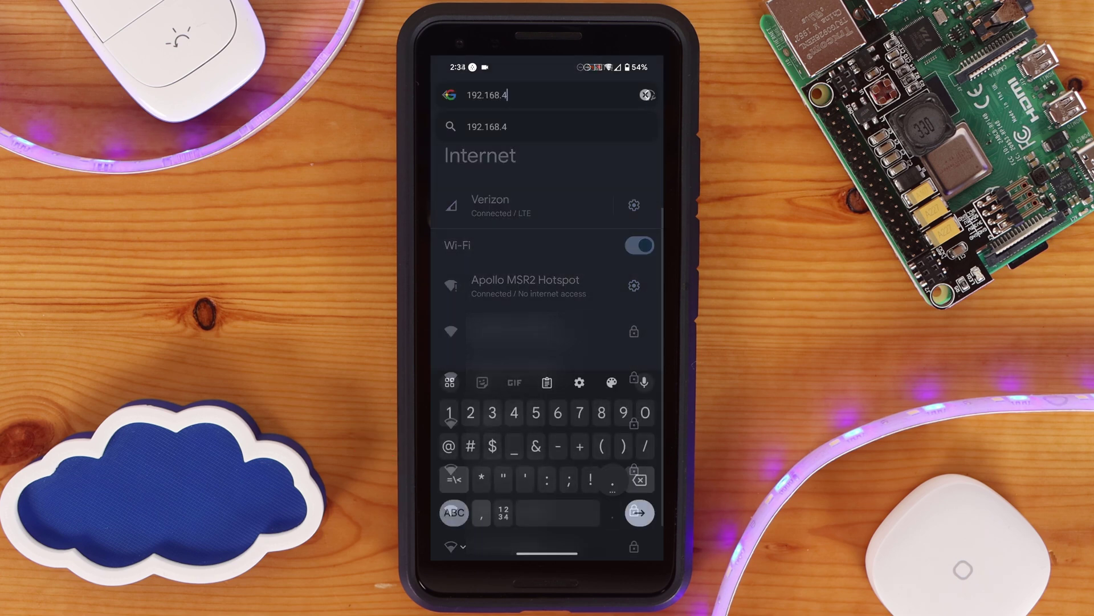
- Load the sensor's setup page at 192.168.4.1 and save the home Wi-Fi SSID and password
{"action": "type", "text": ".168.4.1"}
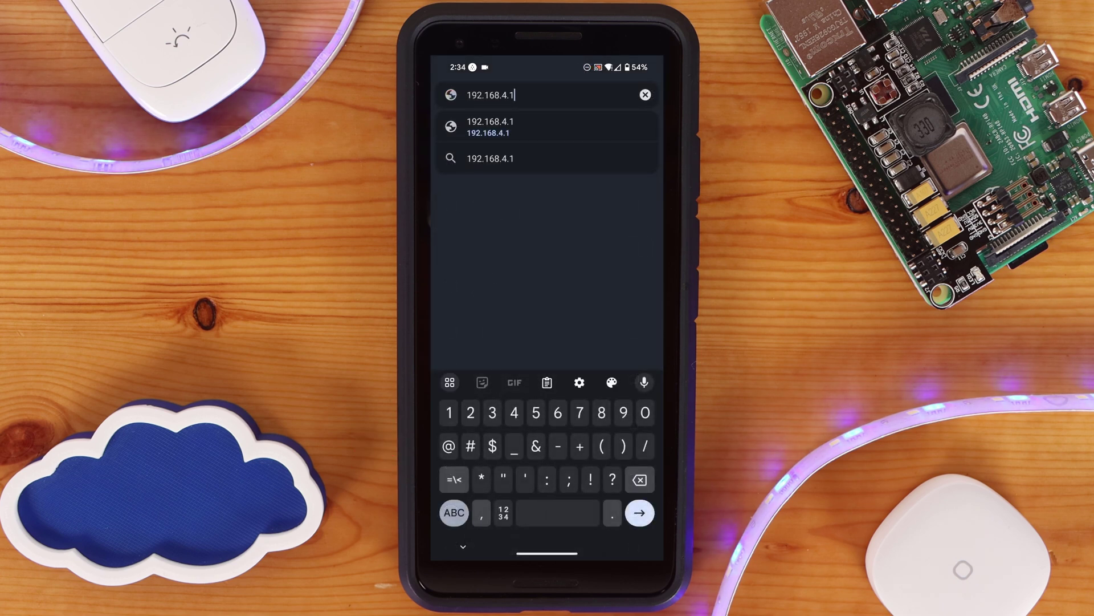
{"action": "key", "text": "Return"}
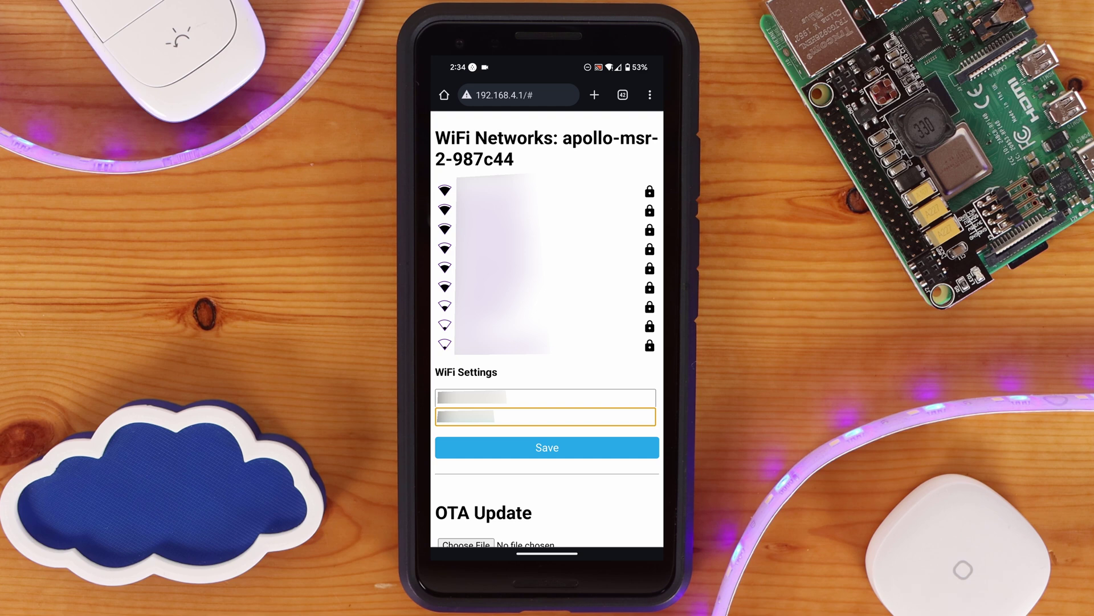
{"action": "key", "text": "Return"}
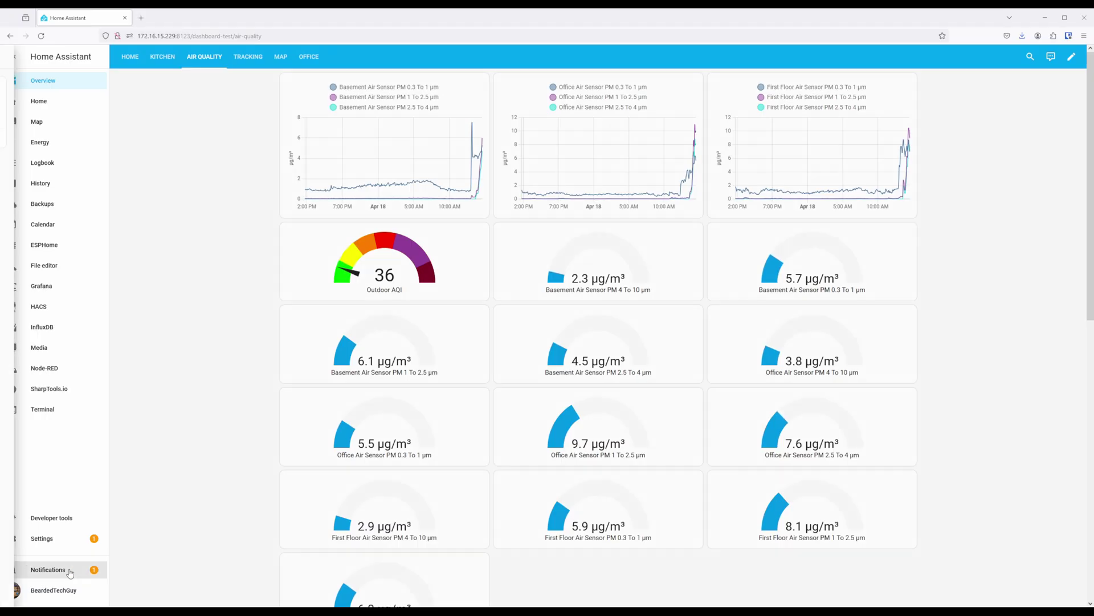
{"action": "left_click", "coordinate": [70, 573]}
- Configure the discovered Apollo MSR-2 ESPHome node and assign it to the Office area
{"action": "left_click", "coordinate": [156, 106]}
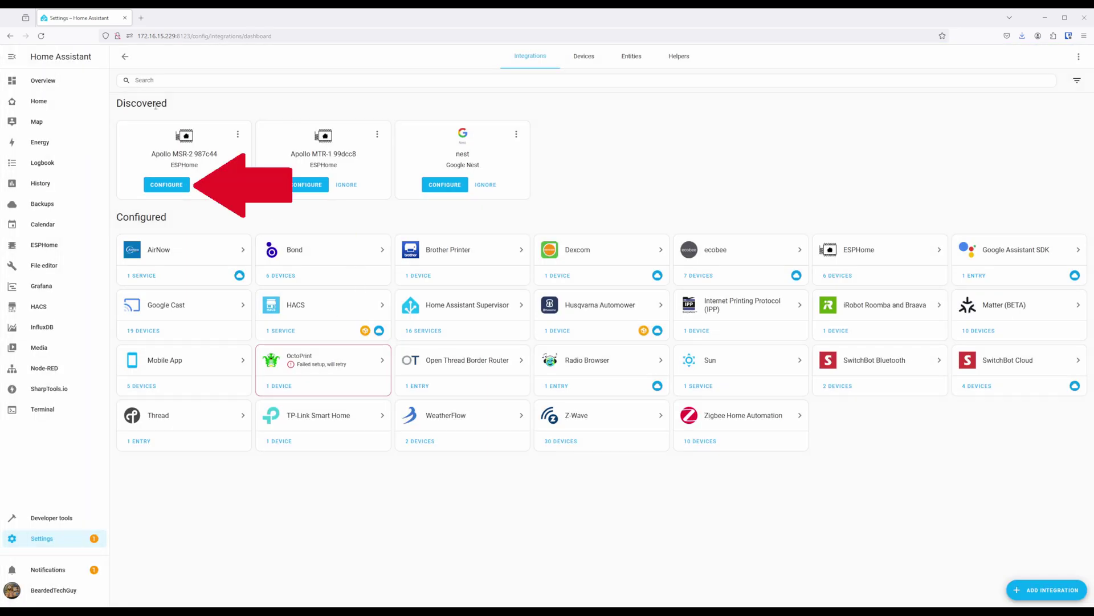
{"action": "left_click", "coordinate": [171, 190]}
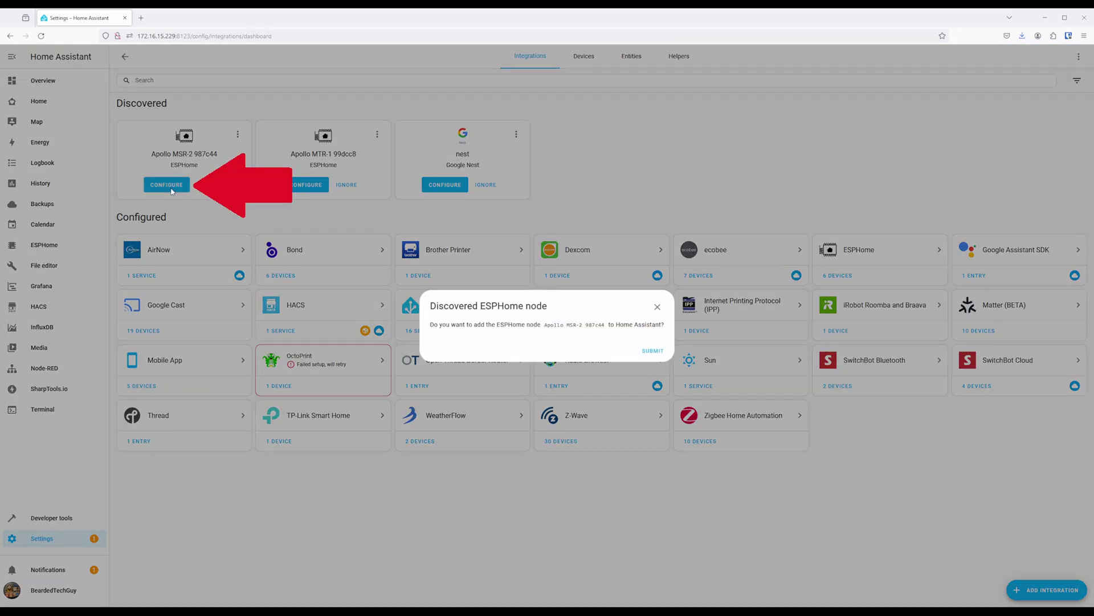
{"action": "left_click", "coordinate": [653, 350]}
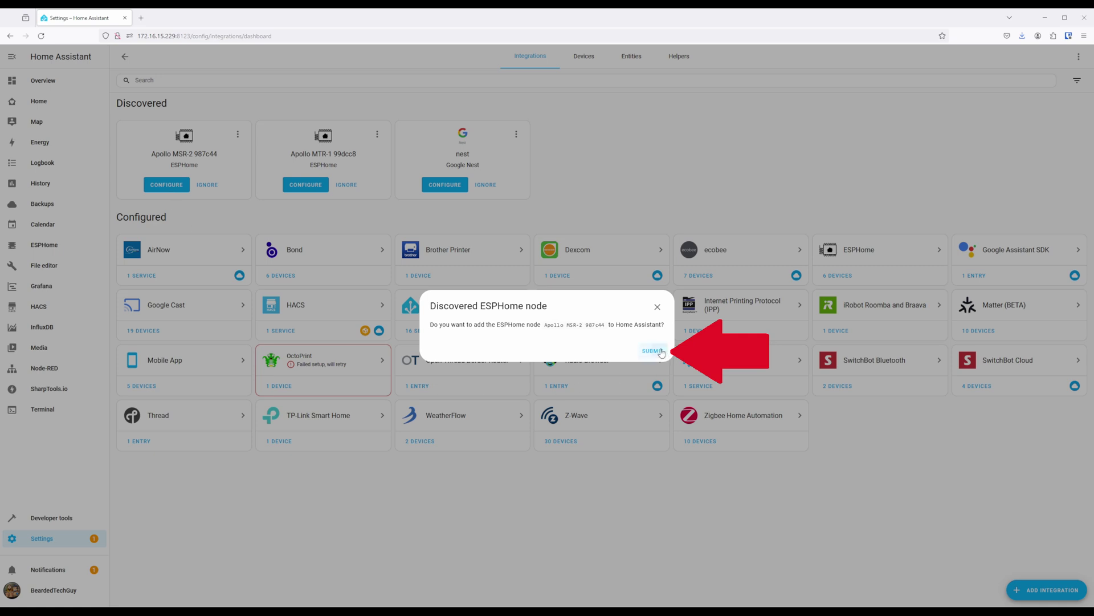
{"action": "left_click", "coordinate": [525, 356]}
{"action": "type", "text": "Of"}
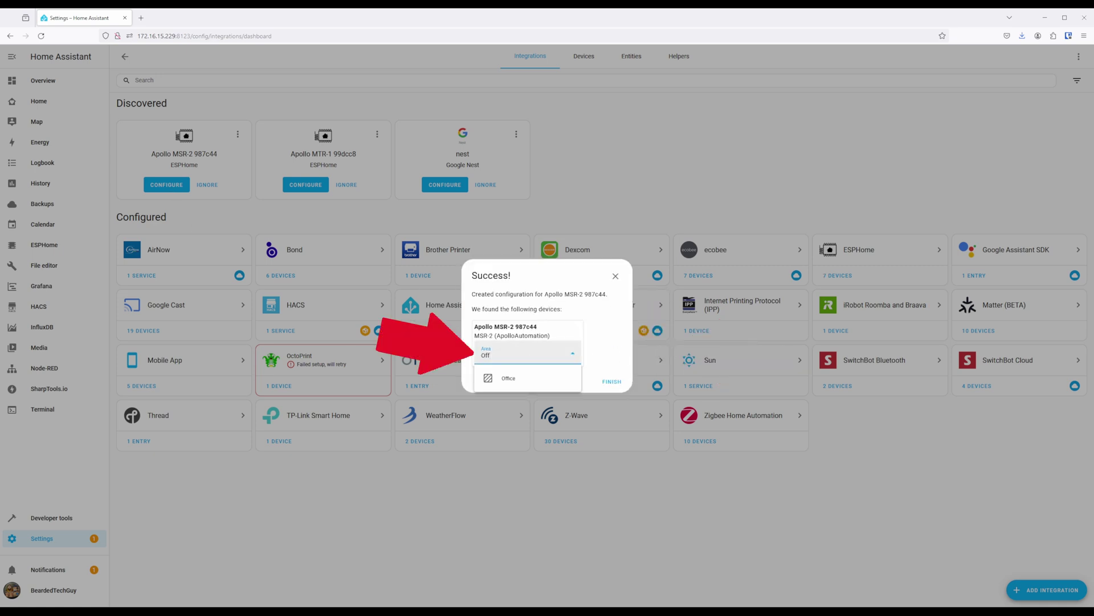
{"action": "type", "text": "f"}
{"action": "left_click", "coordinate": [508, 377]}
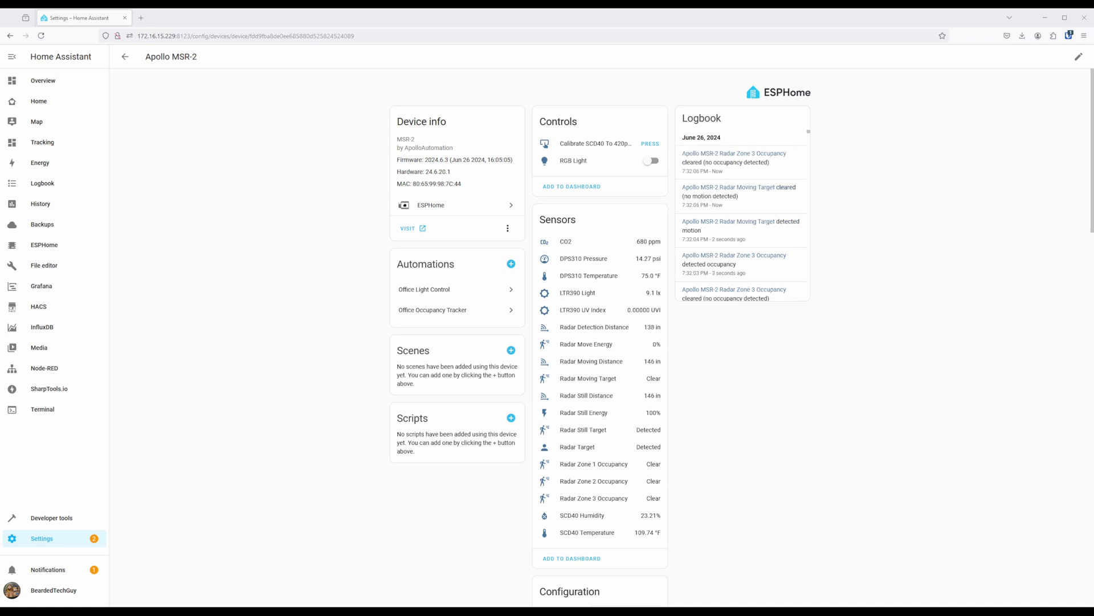
- Switch the Apollo MSR-2 RGB light on and pick red on the colour wheel
{"action": "left_click", "coordinate": [574, 164]}
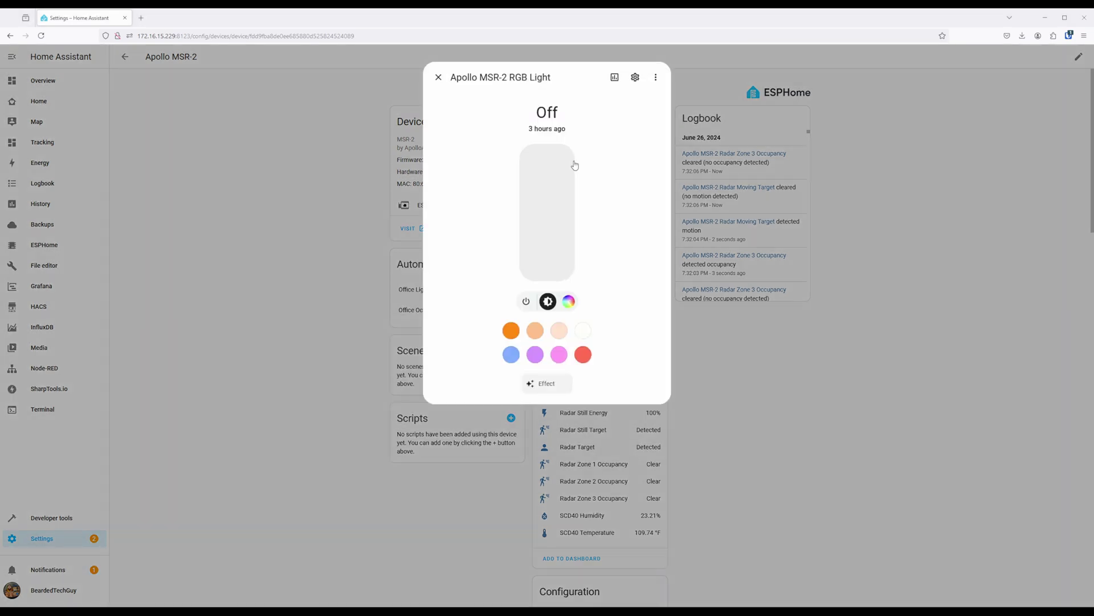
{"action": "left_click", "coordinate": [526, 307]}
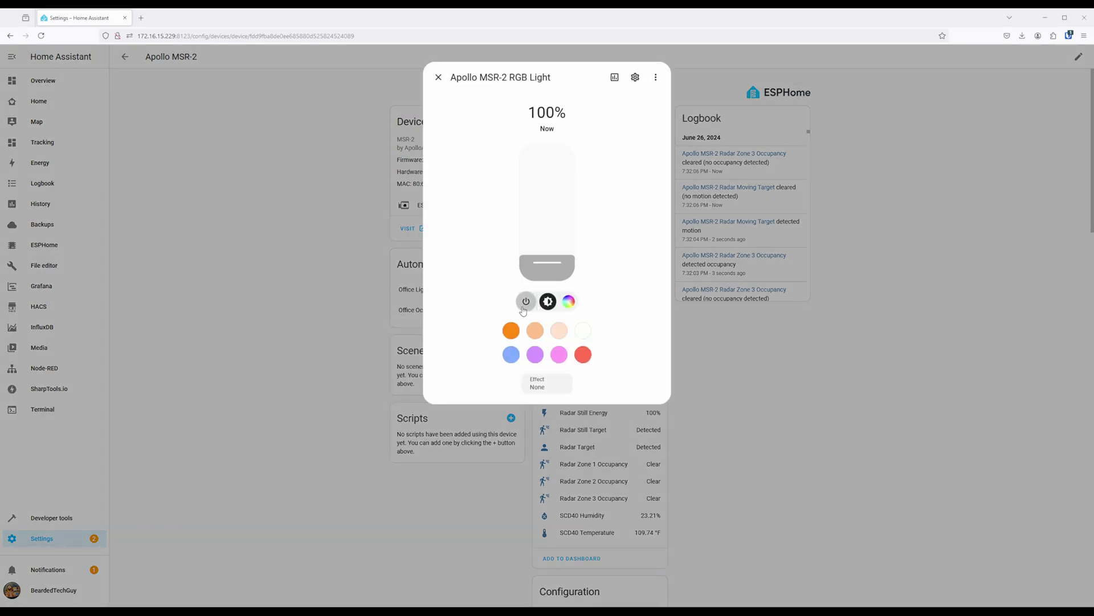
{"action": "left_click", "coordinate": [569, 302]}
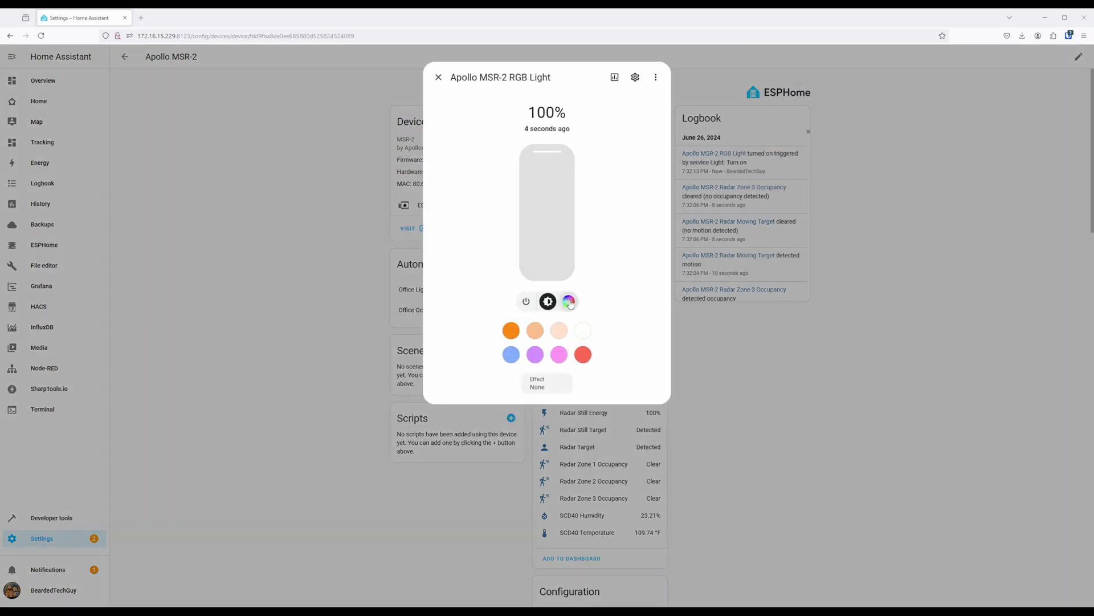
{"action": "mouse_move", "coordinate": [603, 205]}
{"action": "left_mouse_down"}
{"action": "mouse_move", "coordinate": [614, 200]}
{"action": "mouse_move", "coordinate": [615, 213]}
{"action": "left_mouse_up"}
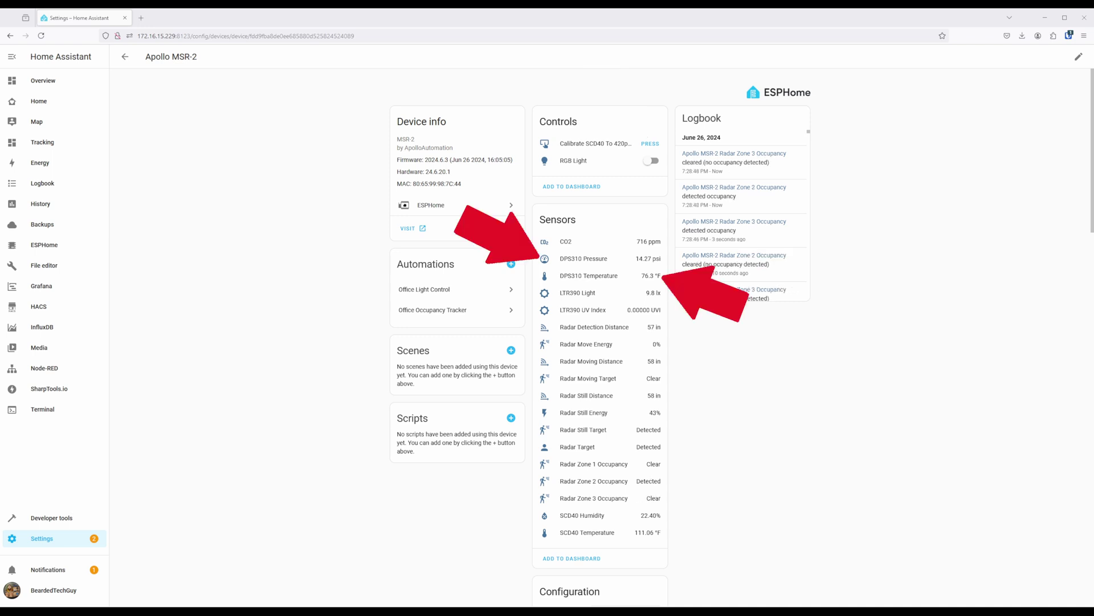
- Scroll the Apollo MSR-2 Configuration card down to the gate threshold sliders and Radar settings
{"action": "scroll", "coordinate": [977, 312], "scroll_direction": "down", "scroll_amount": 8}
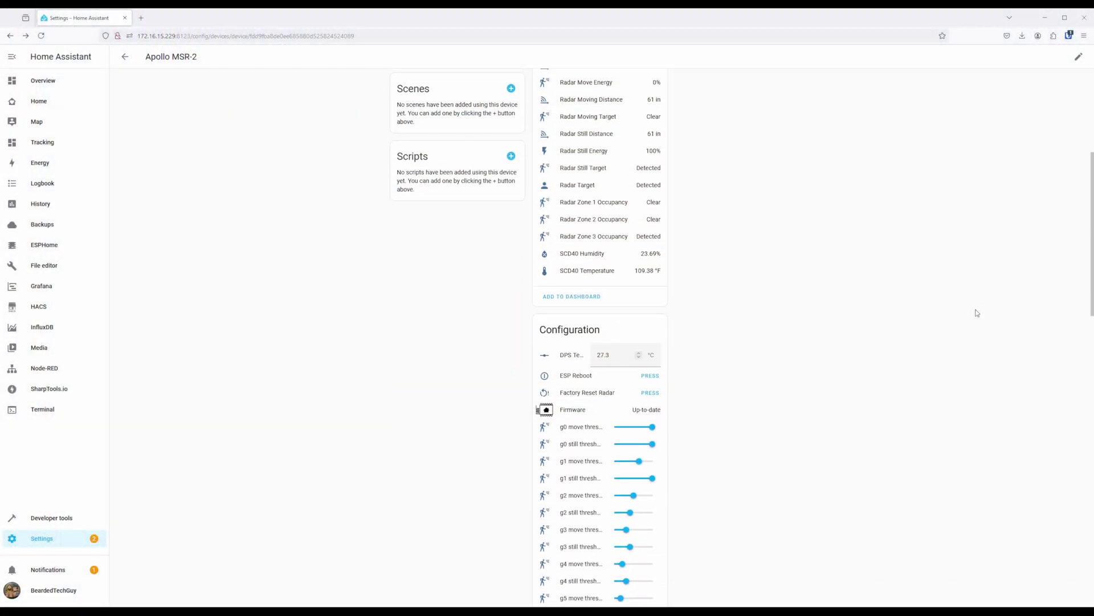
{"action": "scroll", "coordinate": [977, 312], "scroll_direction": "down", "scroll_amount": 4}
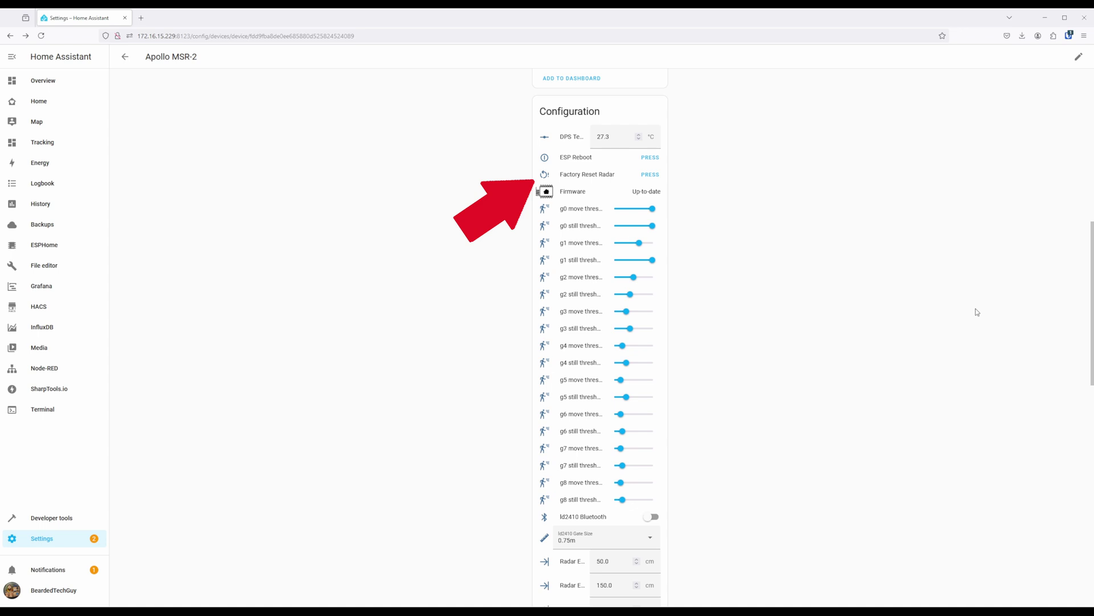
{"action": "scroll", "coordinate": [977, 312], "scroll_direction": "down", "scroll_amount": 4}
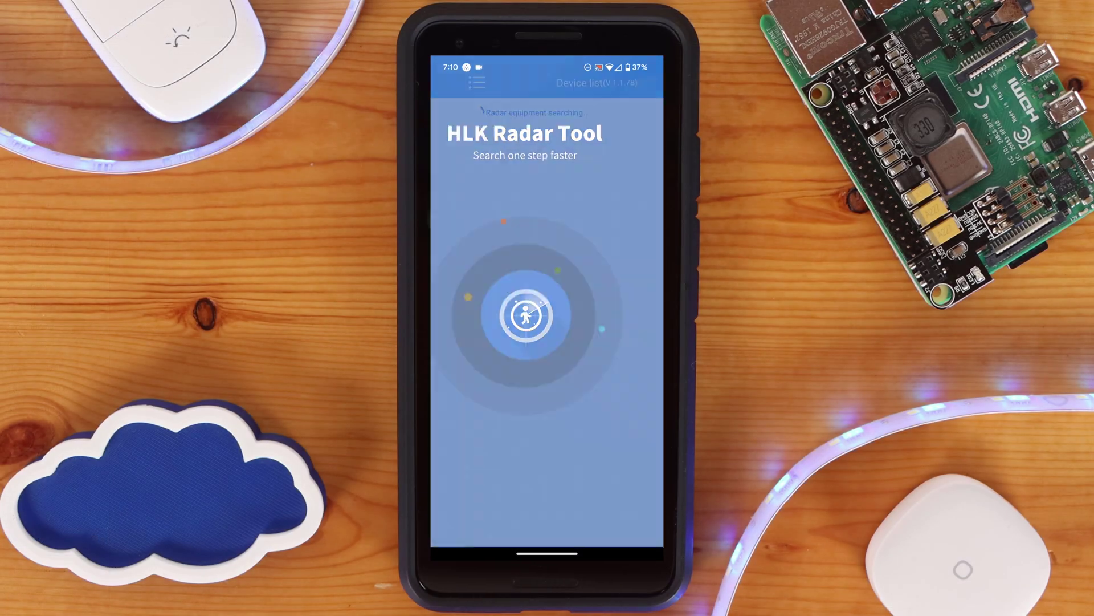
- Connect HLK Radar Tool to the HLK-LD2410_AD91 radar
{"action": "left_click", "coordinate": [497, 142]}
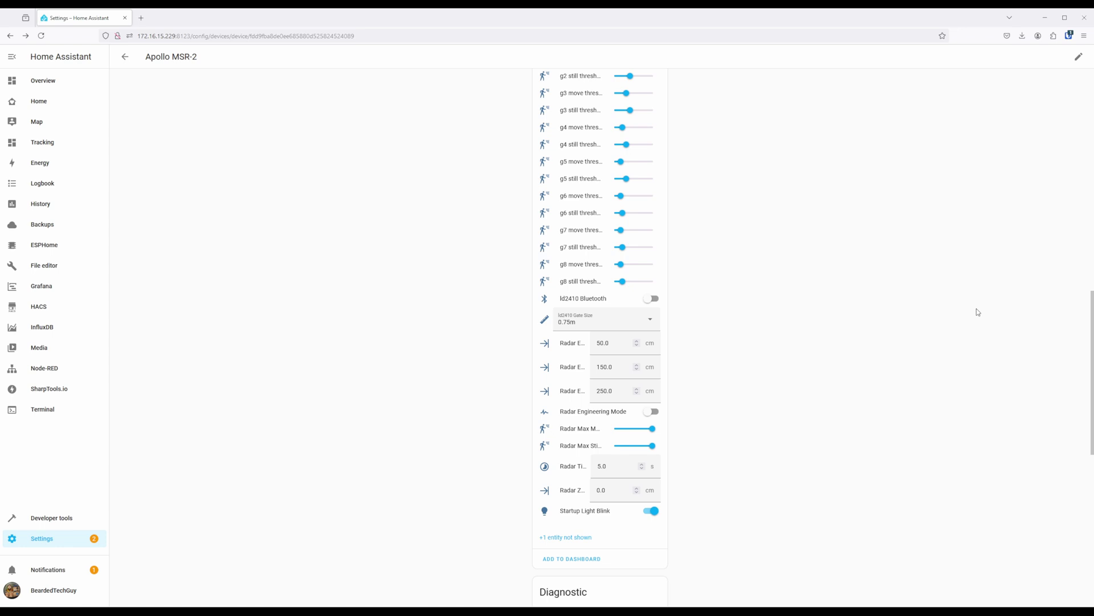
- Reveal the hidden Factory Reset ESP entity via '+1 entity not shown'
{"action": "left_click", "coordinate": [566, 537]}
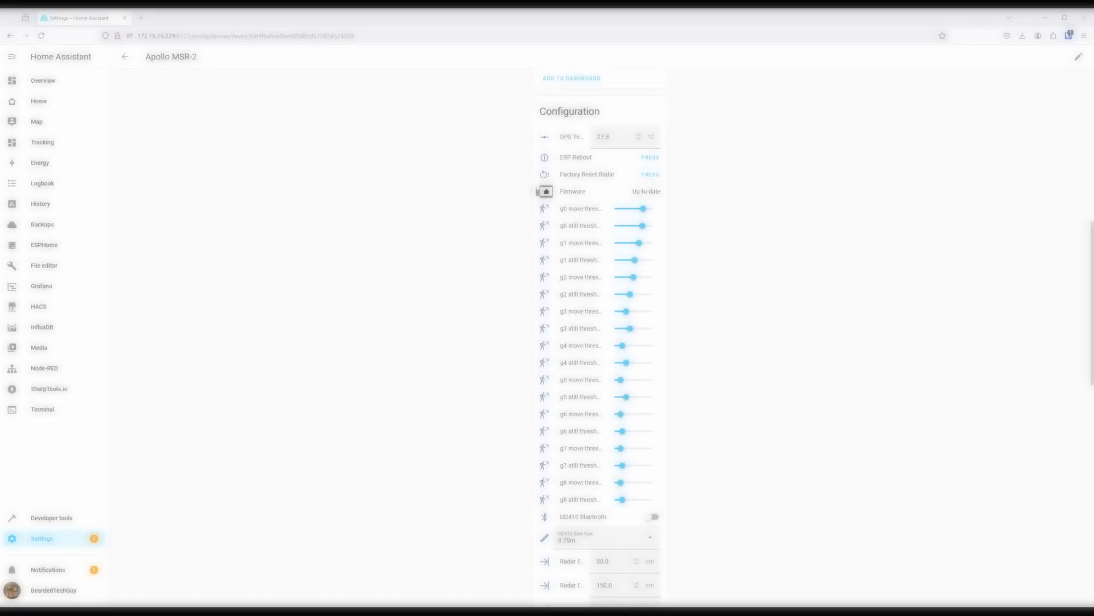
- Set the g0 move threshold to 45 and the g1 still threshold to 87
{"action": "left_click_drag", "start_coordinate": [644, 209], "coordinate": [659, 228]}
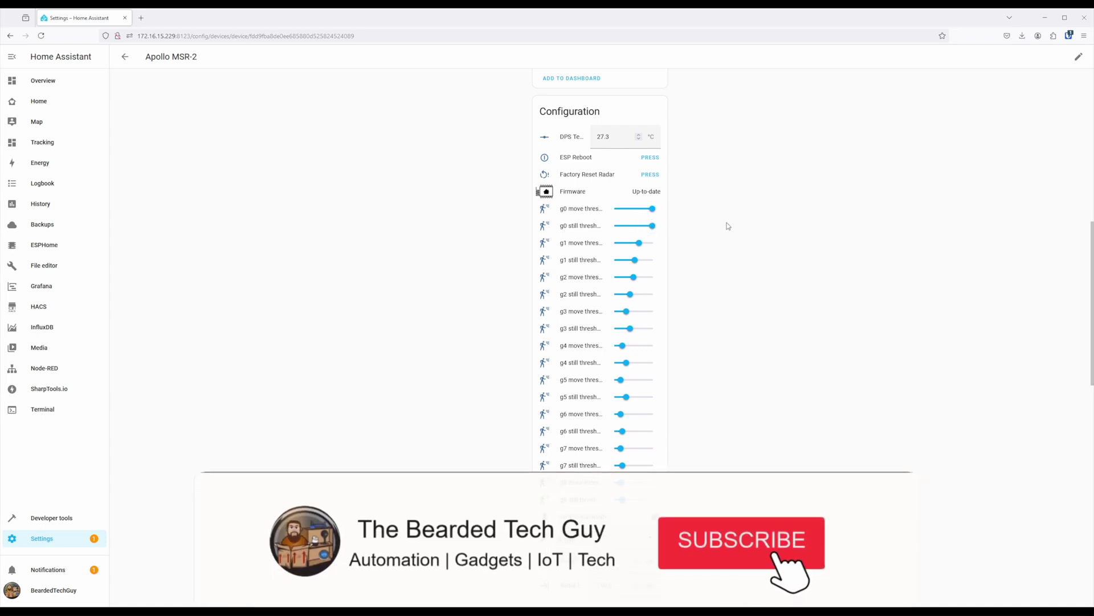
{"action": "left_click_drag", "start_coordinate": [634, 260], "coordinate": [653, 260]}
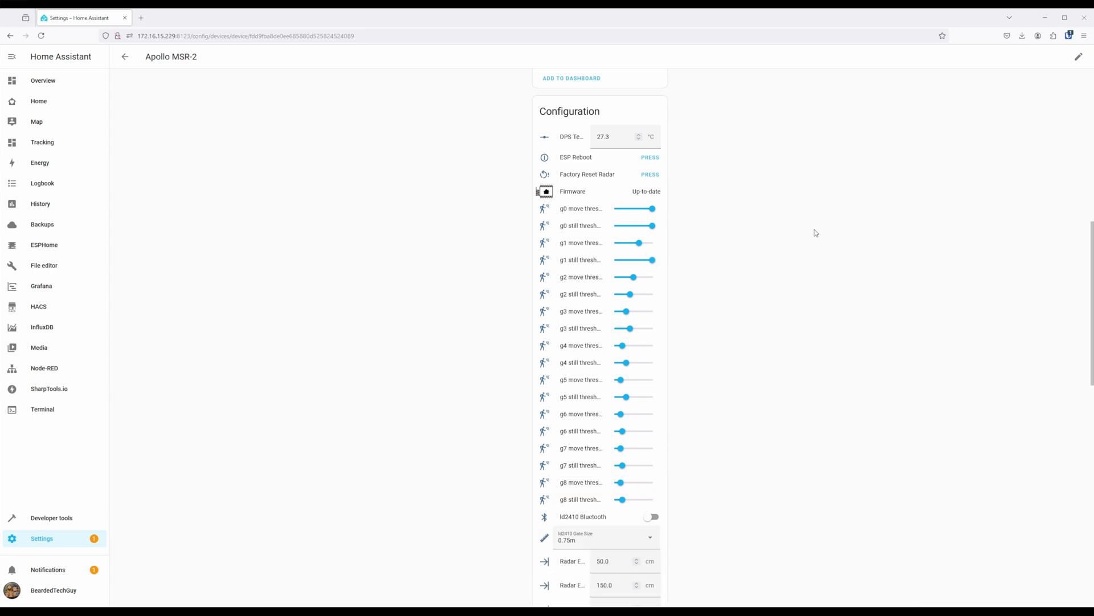
{"action": "left_click_drag", "start_coordinate": [657, 265], "coordinate": [654, 232]}
- Turn on Radar Engineering Mode in the Apollo MSR-2 configuration
{"action": "scroll", "coordinate": [769, 203], "scroll_direction": "down", "scroll_amount": 3}
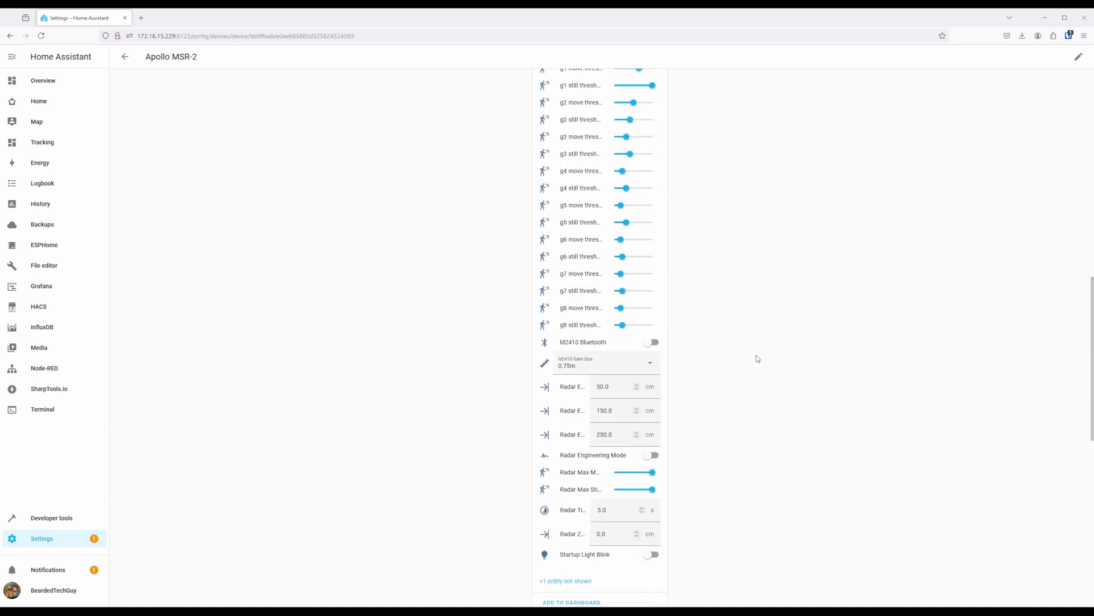
{"action": "left_click", "coordinate": [650, 455]}
{"action": "scroll", "coordinate": [823, 382], "scroll_direction": "down", "scroll_amount": 7}
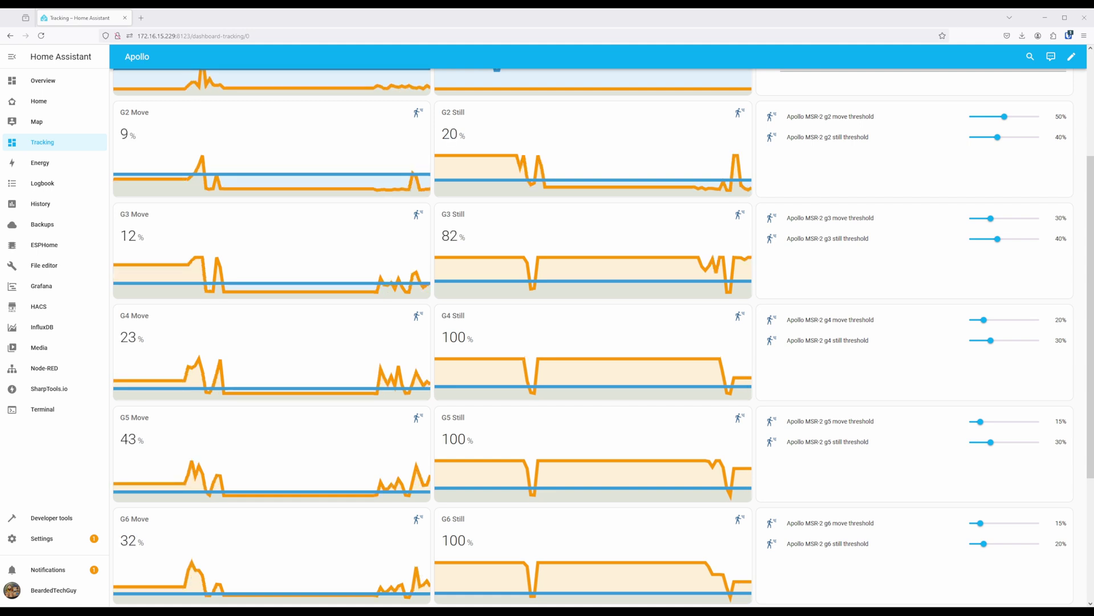
- Toggle Radar Engineering Mode on atop the Tracking dashboard and view the G2–G6 gate cards
{"action": "scroll", "coordinate": [593, 342], "scroll_direction": "up", "scroll_amount": 3}
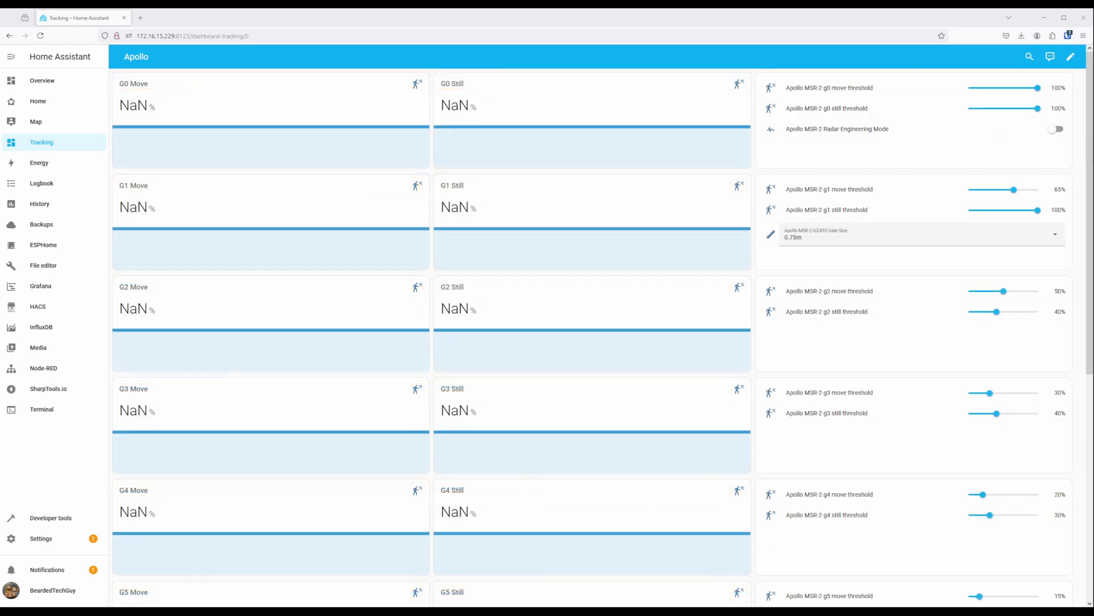
{"action": "left_click", "coordinate": [1056, 129]}
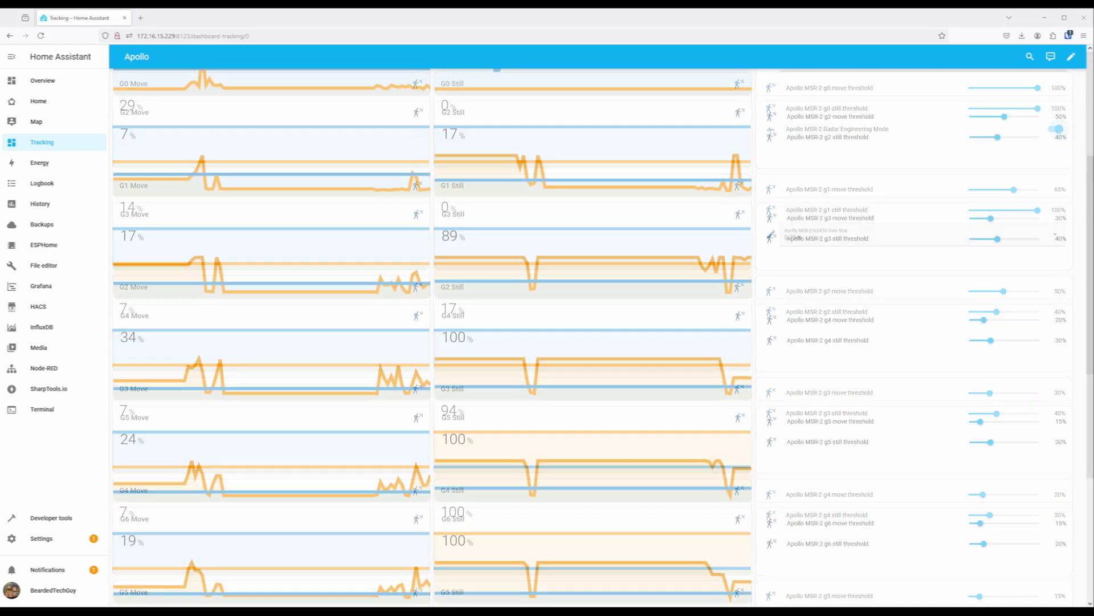
{"action": "scroll", "coordinate": [592, 342], "scroll_direction": "down", "scroll_amount": 3}
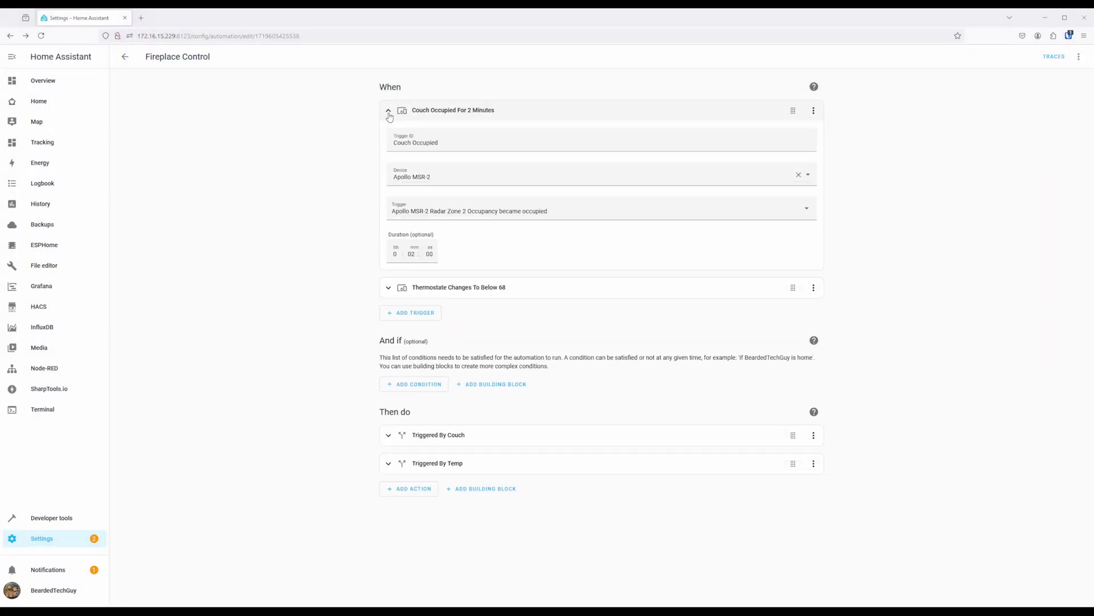
- Expand the automation's triggers, then collapse the Kitchen Unoccupied trigger
{"action": "left_click", "coordinate": [386, 287]}
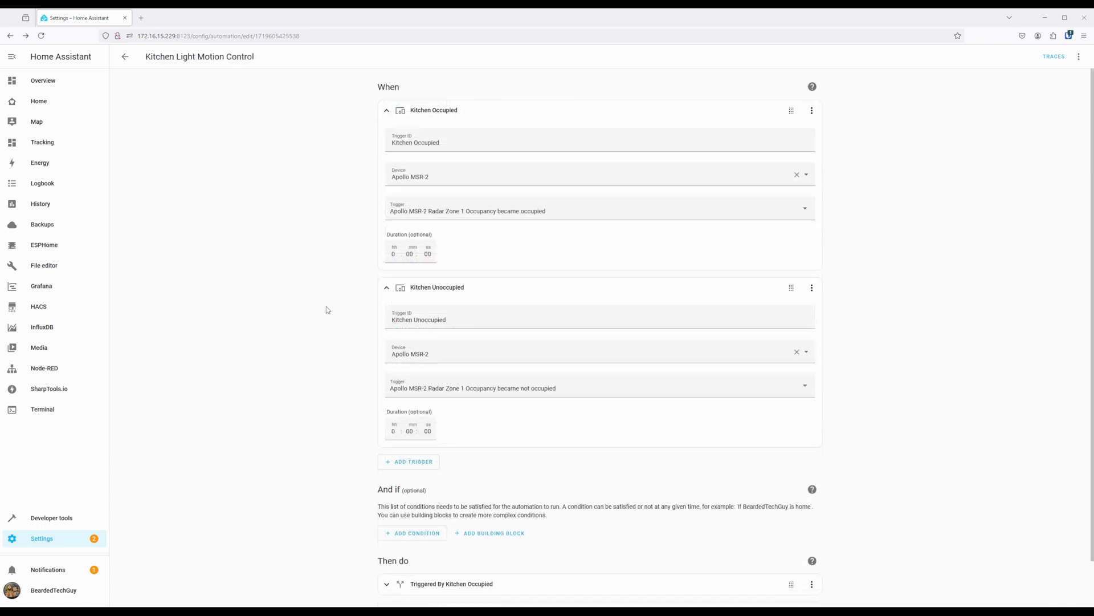
{"action": "left_click", "coordinate": [386, 288]}
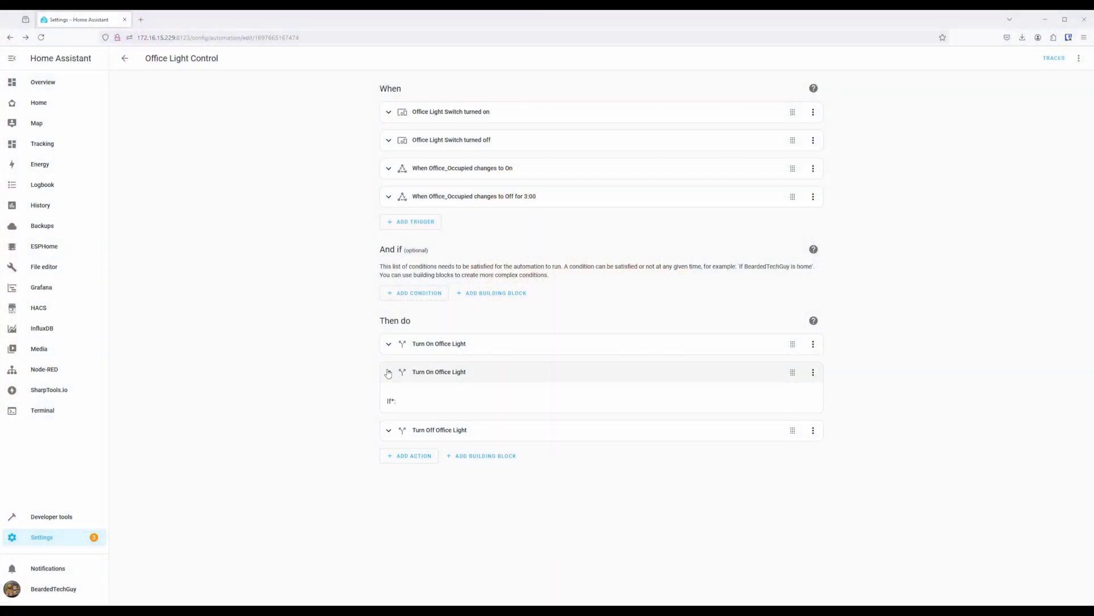
- Expand the Turn On Office Light condition to show the LTR390 illuminance threshold of 30 lx
{"action": "left_click", "coordinate": [393, 453]}
{"action": "scroll", "coordinate": [336, 447], "scroll_direction": "down", "scroll_amount": 2}
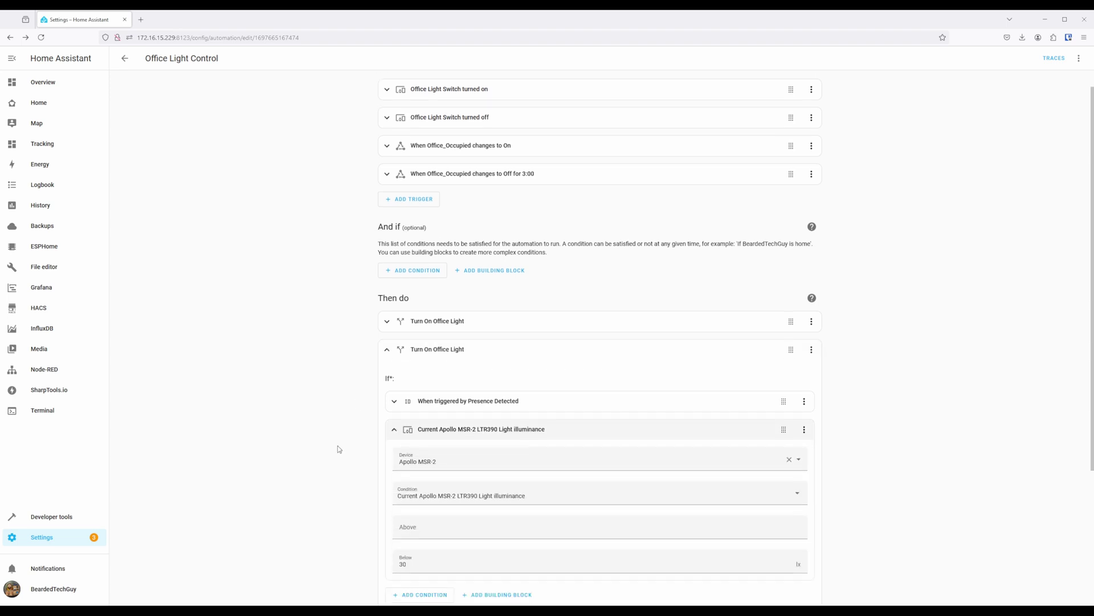